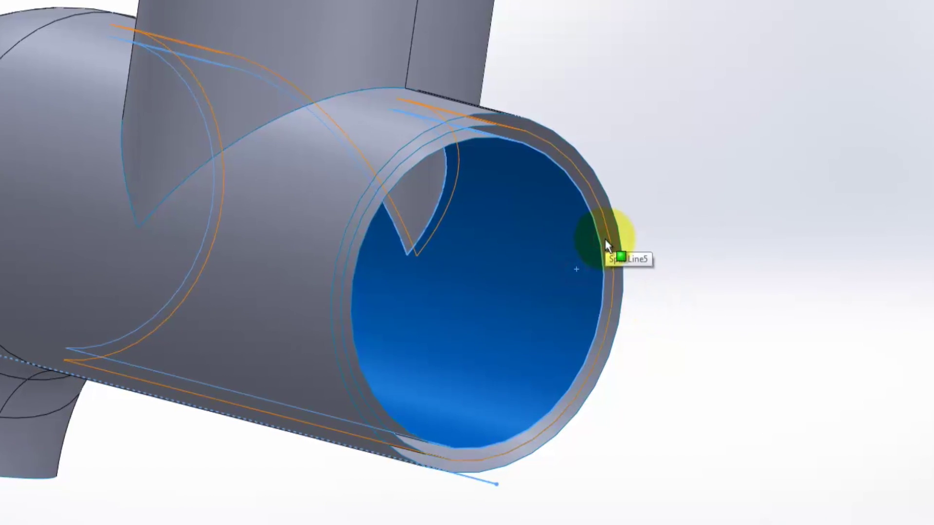
# - Inspect the split lines from the pipe end's ring face, then open Insulation Blanket(rework).SLDPRT
pyautogui.click(604, 238)
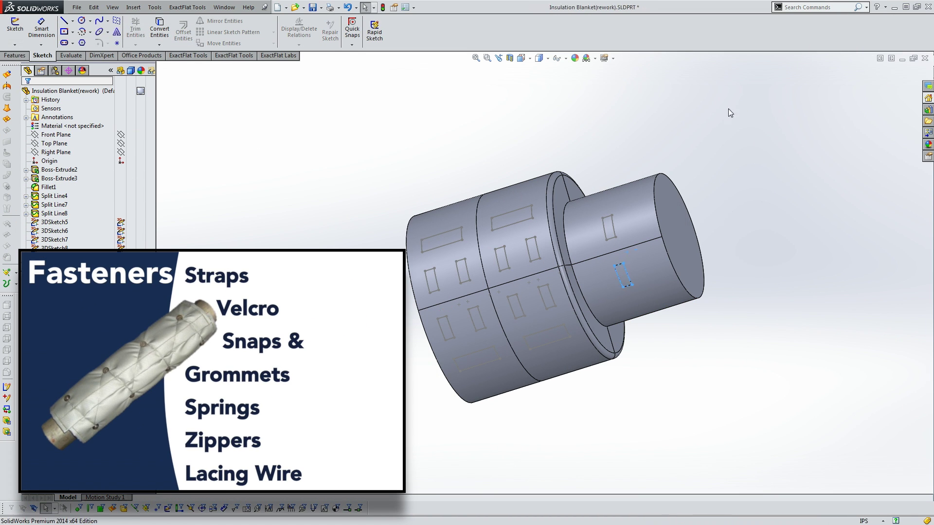
# - Create ExactFlat pieces ExactFlat1–3 from the split faces with the Piece Creator
pyautogui.moveTo(735, 76); pyautogui.dragTo(365, 170, button='middle')
pyautogui.click(234, 55)
pyautogui.click(12, 34)
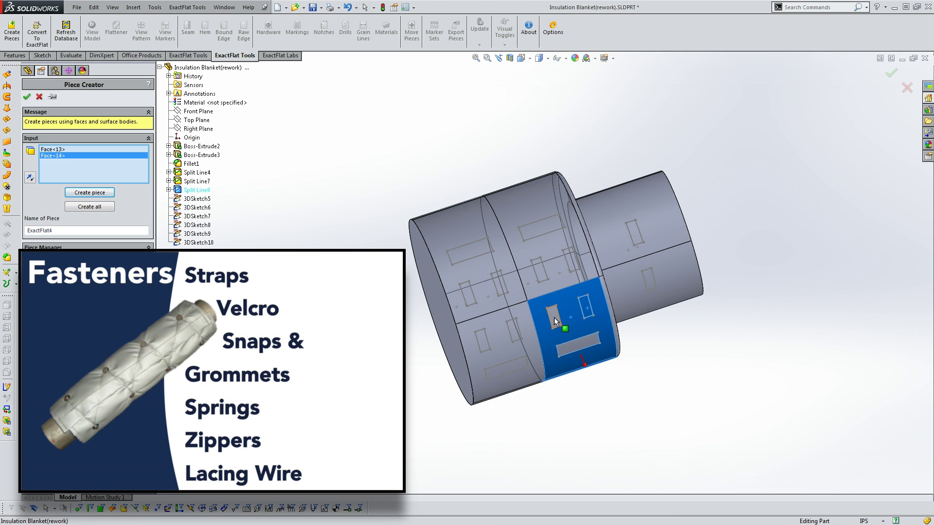
pyautogui.click(98, 193)
pyautogui.moveTo(583, 273); pyautogui.dragTo(633, 304, button='middle')
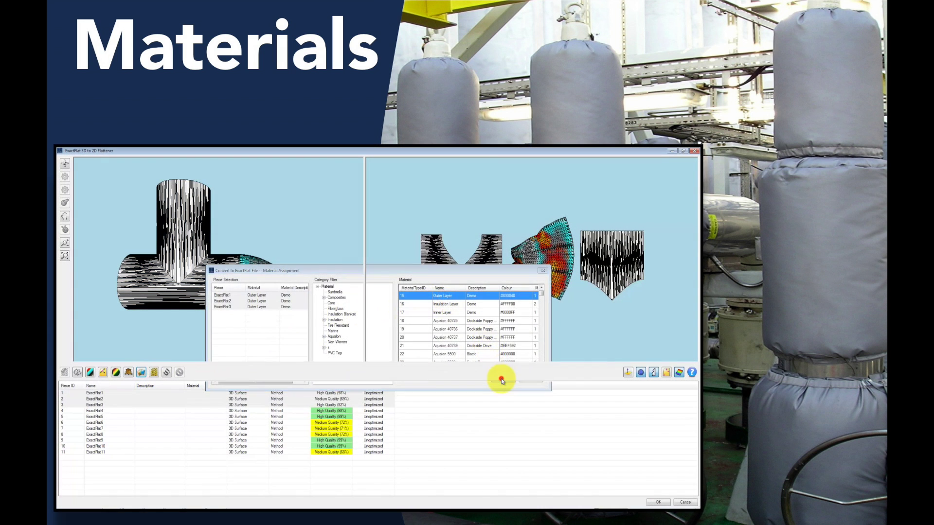
# - Confirm Outer Layer for ExactFlat1–3, give ExactFlat4–8 Insulation Layer, and select ExactFlat9–11 for assignment
pyautogui.click(503, 378)
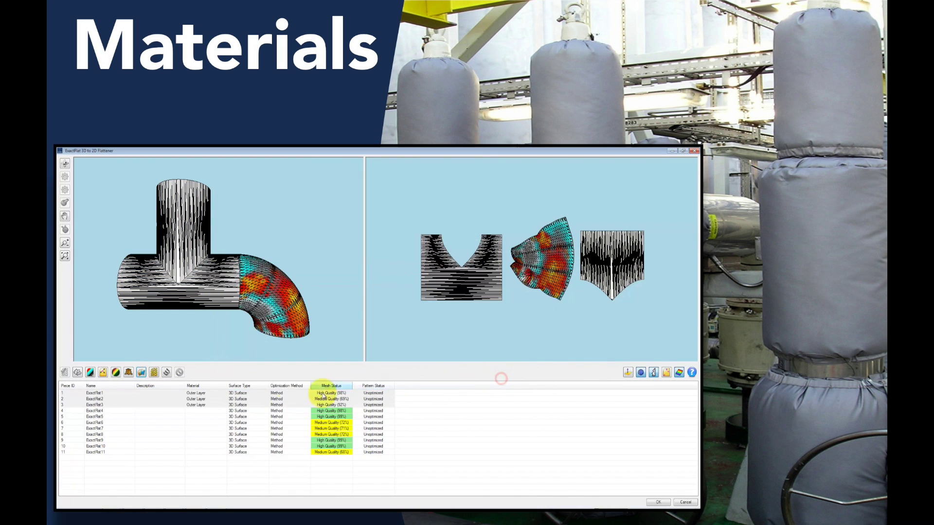
pyautogui.click(237, 411)
pyautogui.moveTo(239, 419); pyautogui.dragTo(241, 434)
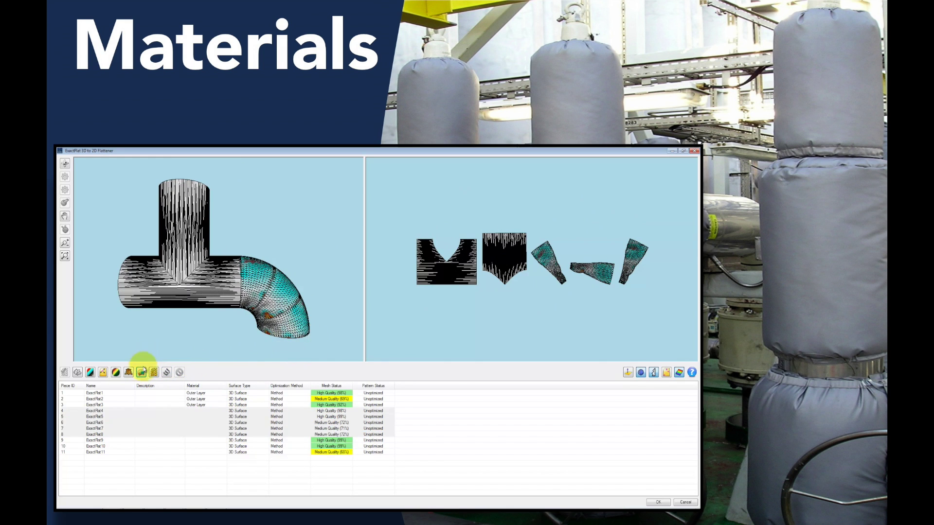
pyautogui.click(142, 372)
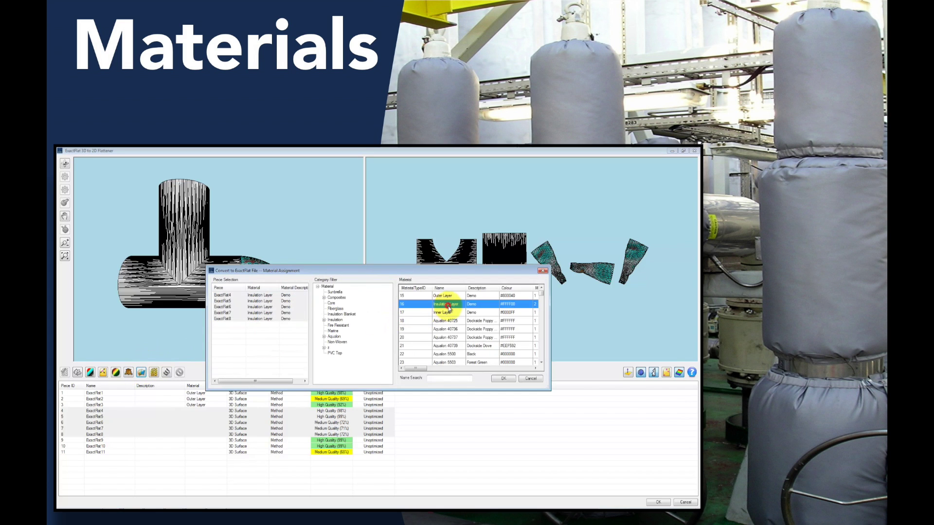
pyautogui.moveTo(204, 442); pyautogui.dragTo(209, 447)
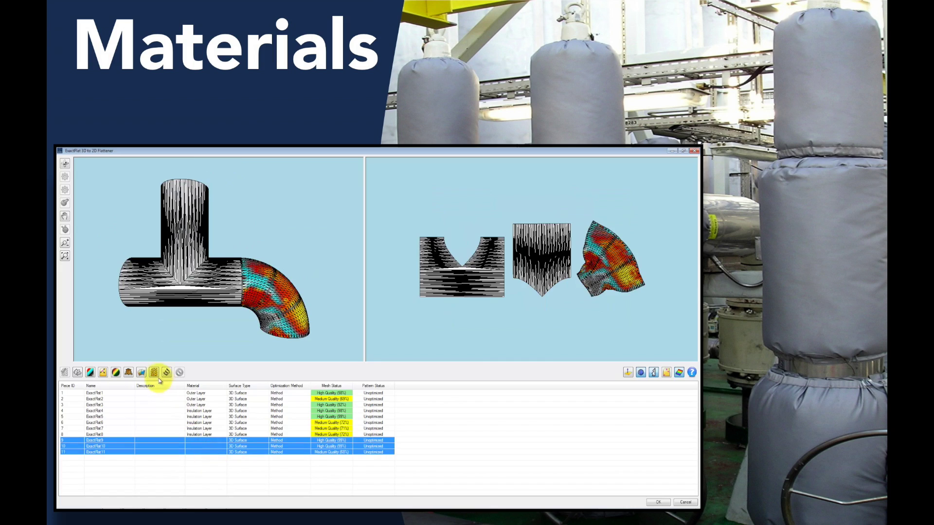
pyautogui.click(142, 373)
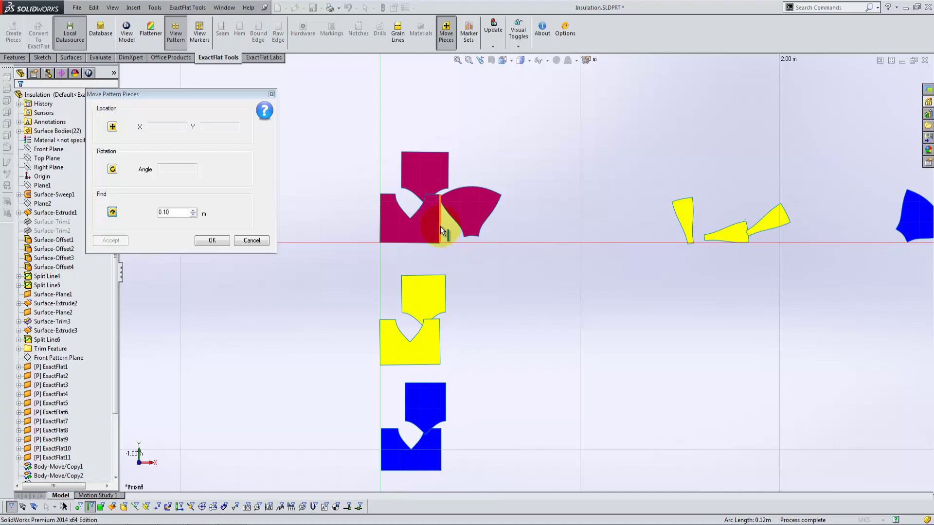
# - Move the magenta, yellow and dark blue wedges out beside their squares
pyautogui.click(439, 226)
pyautogui.click(440, 338)
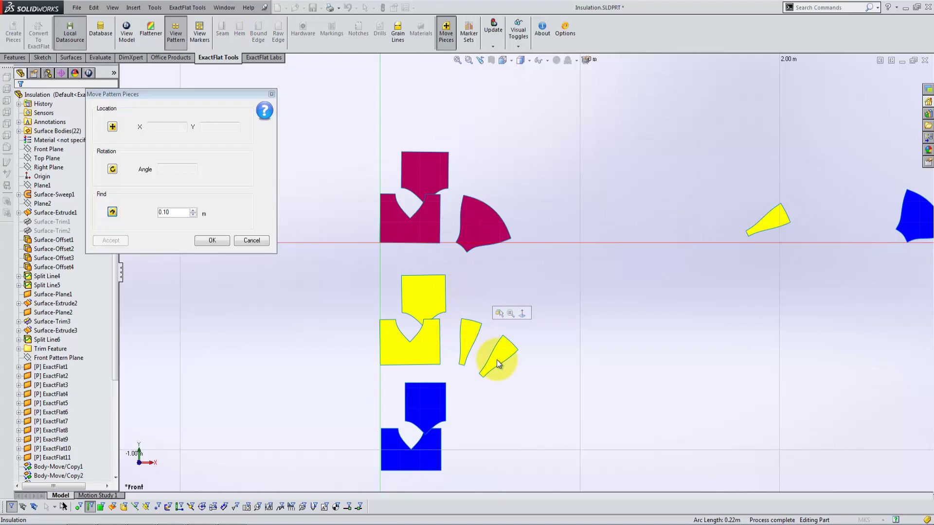
pyautogui.click(498, 365)
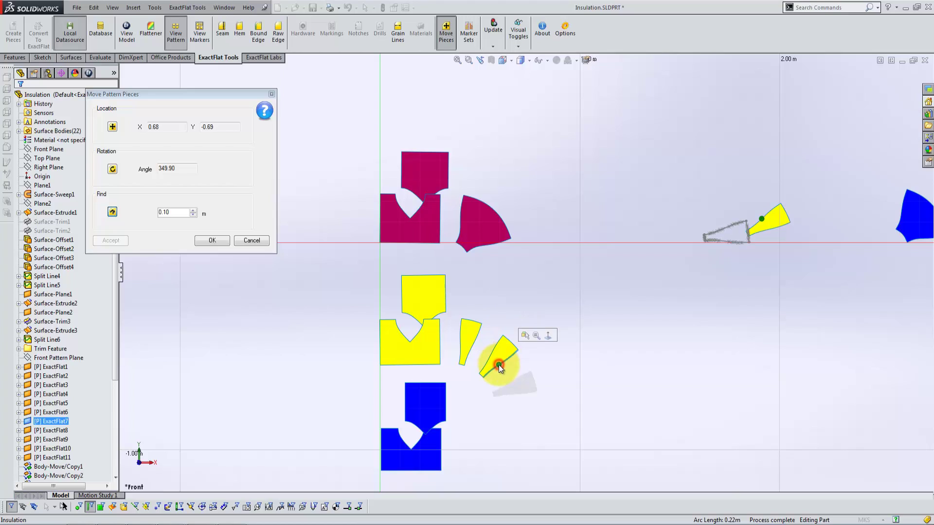
pyautogui.click(437, 446)
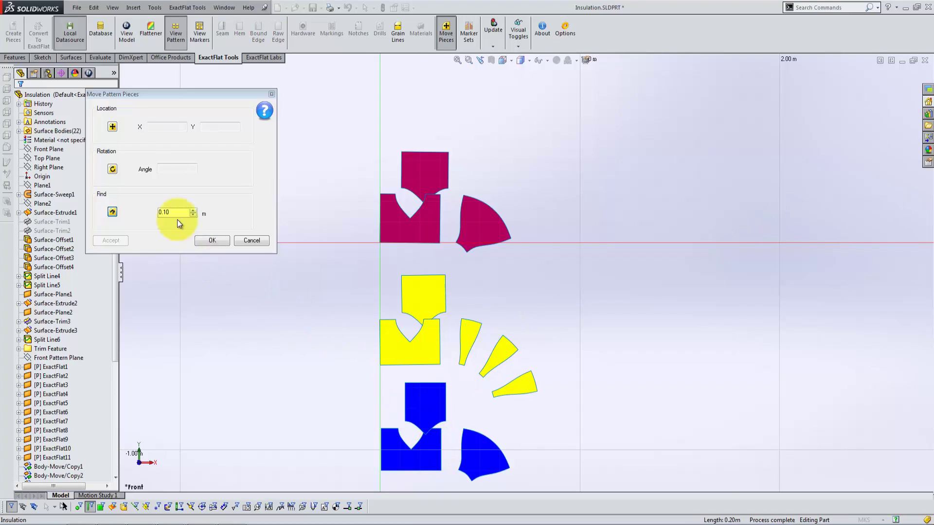
# - Place the magenta, yellow and blue top pieces above their squares
pyautogui.click(407, 157)
pyautogui.click(457, 59)
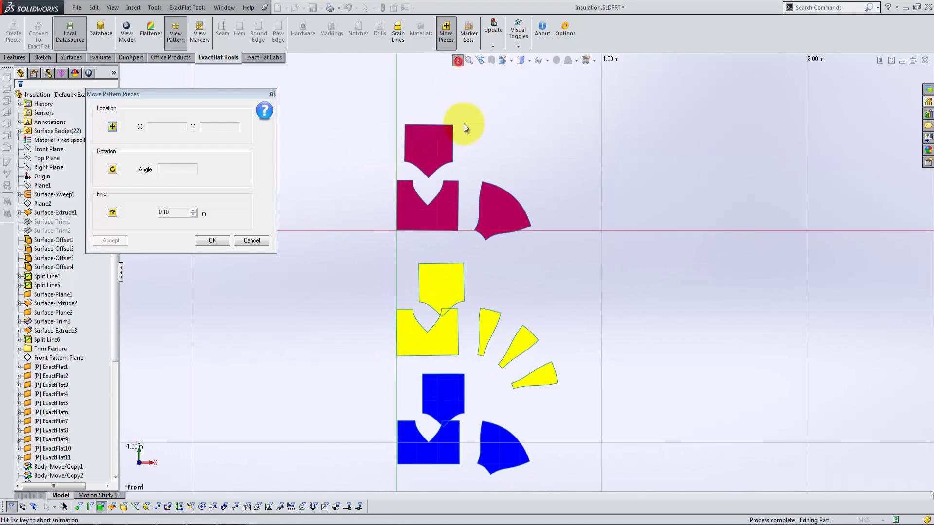
pyautogui.click(485, 256)
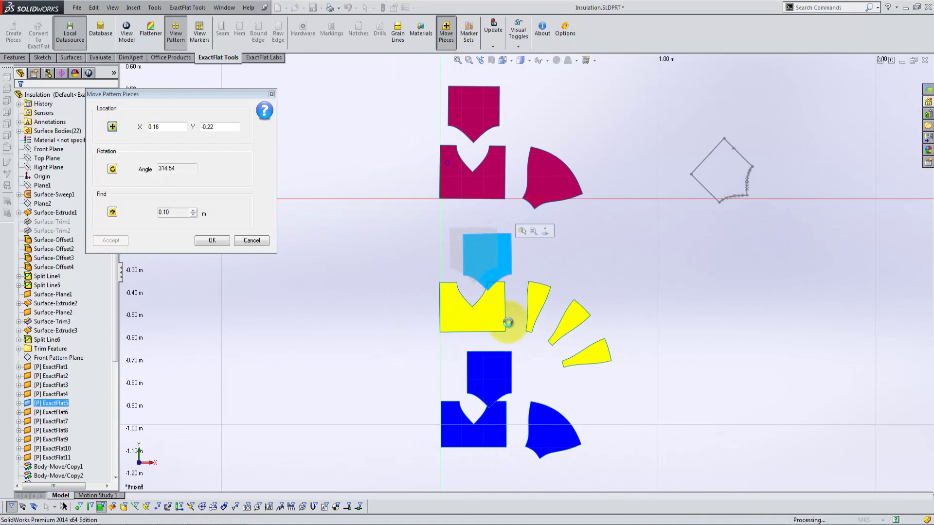
pyautogui.click(480, 360)
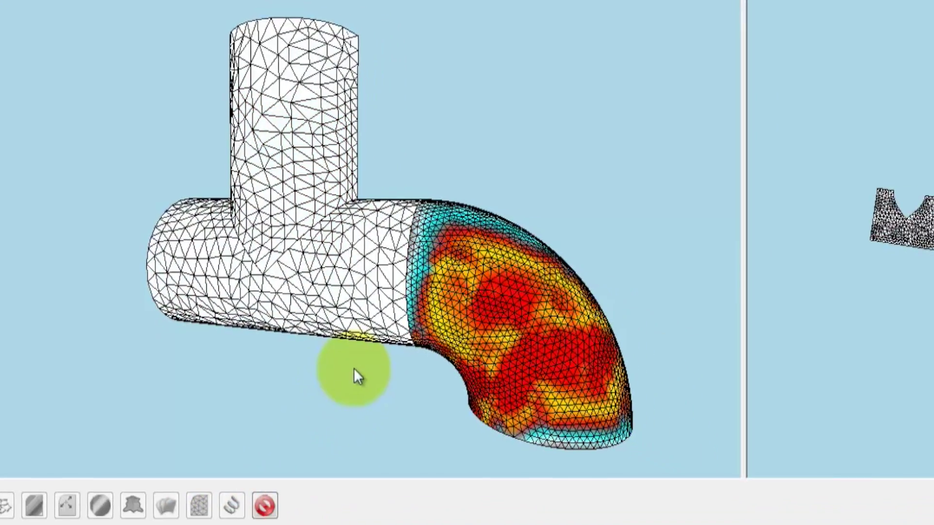
# - Inspect the flattened tee mesh and accept all eleven optimized pieces
pyautogui.moveTo(424, 302); pyautogui.dragTo(403, 364)
pyautogui.moveTo(336, 311); pyautogui.dragTo(287, 262)
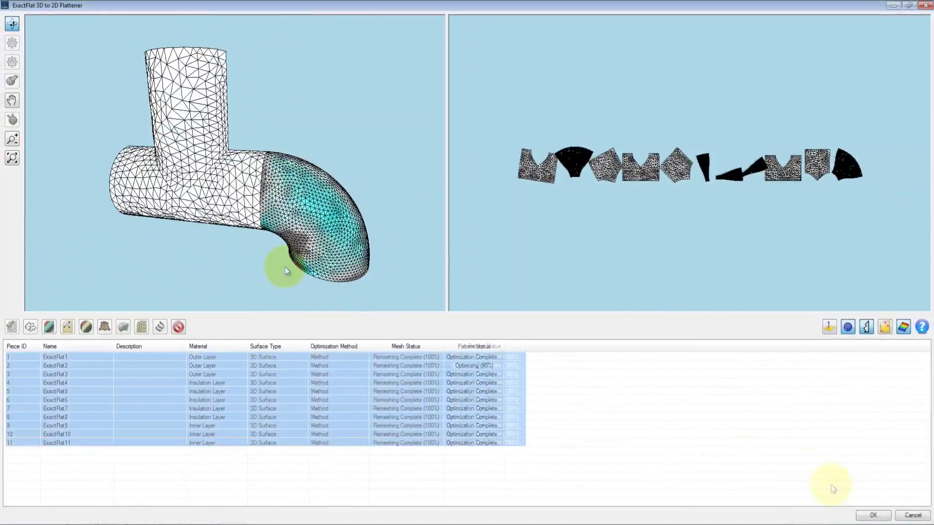
pyautogui.click(879, 519)
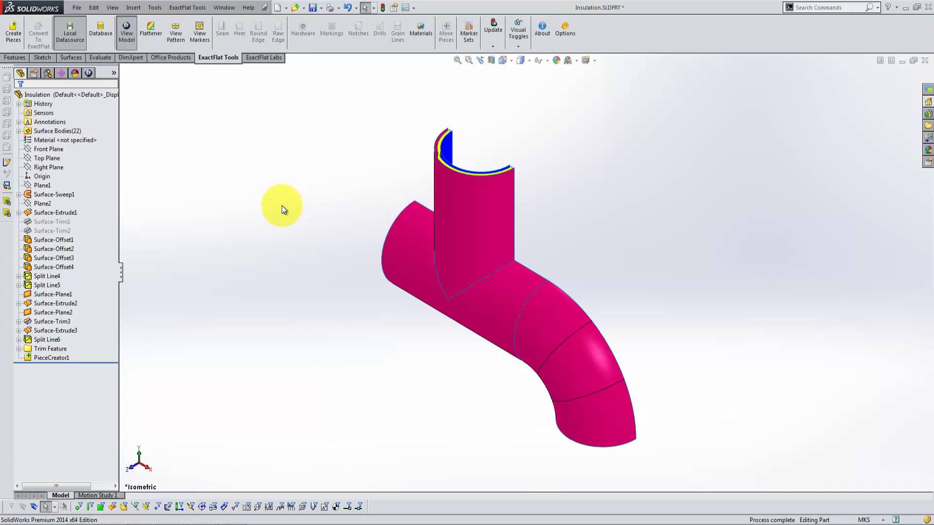
# - Show the flat pattern layout with View Pattern, then finish editing 3DSketch5
pyautogui.click(178, 42)
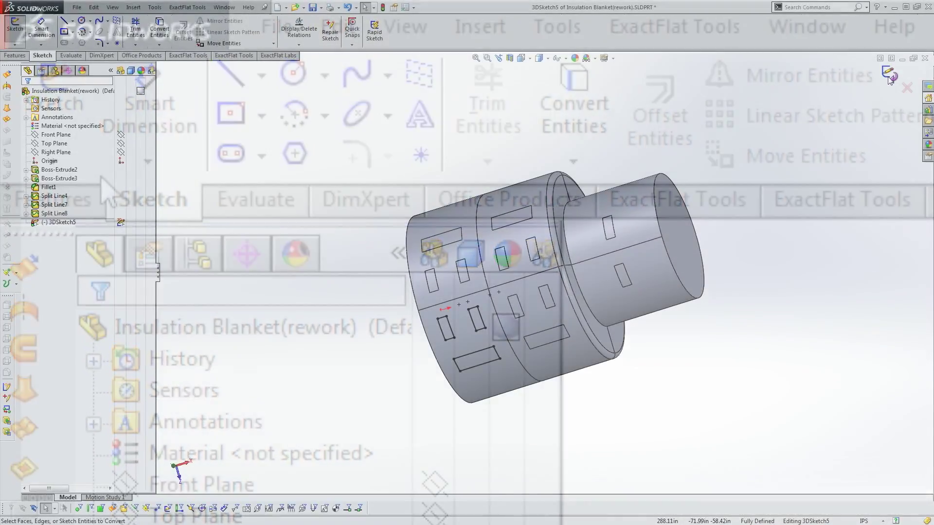
pyautogui.click(888, 76)
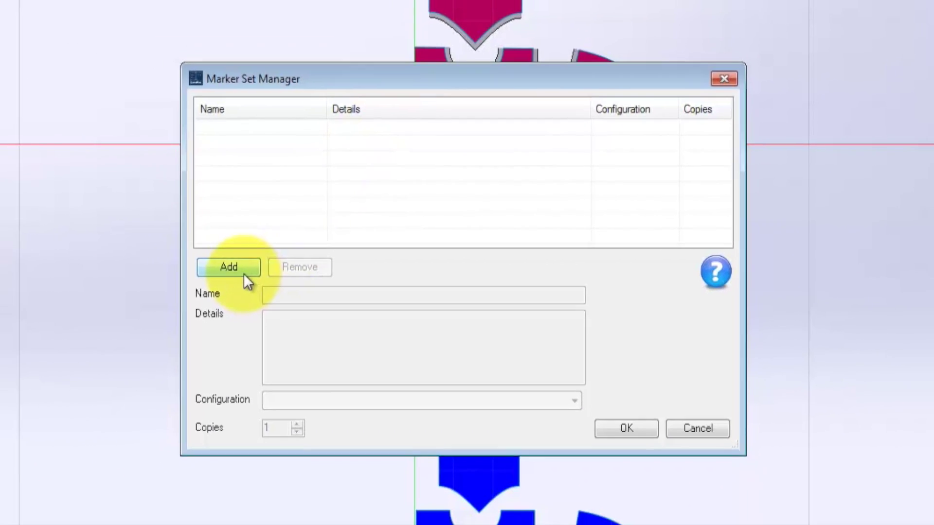
# - Add a marker set named Demo with 10 copies and view its generated markers
pyautogui.click(243, 269)
pyautogui.moveTo(303, 293); pyautogui.dragTo(262, 294)
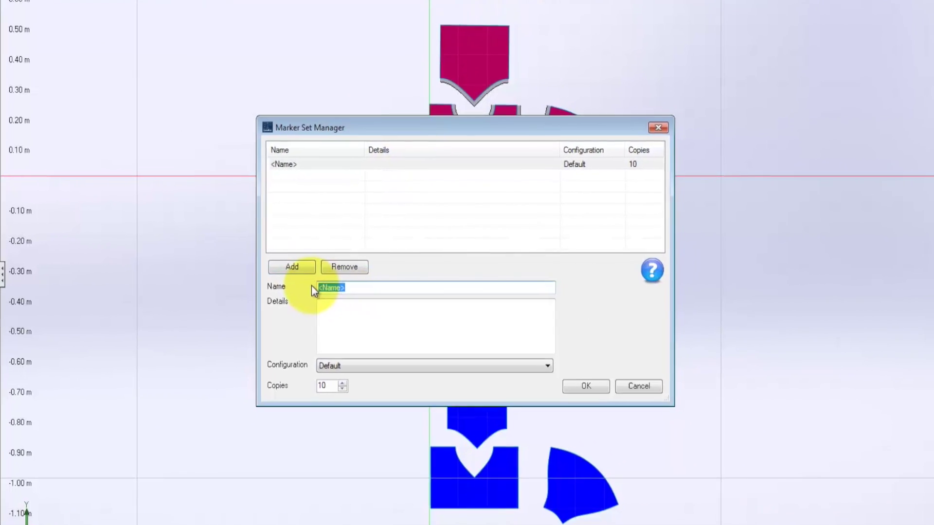
pyautogui.write('Demo')
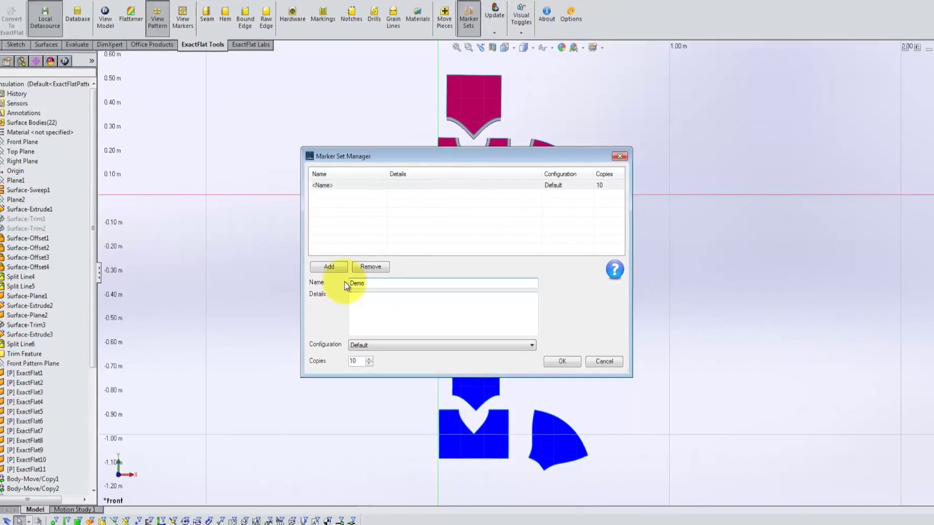
pyautogui.click(559, 362)
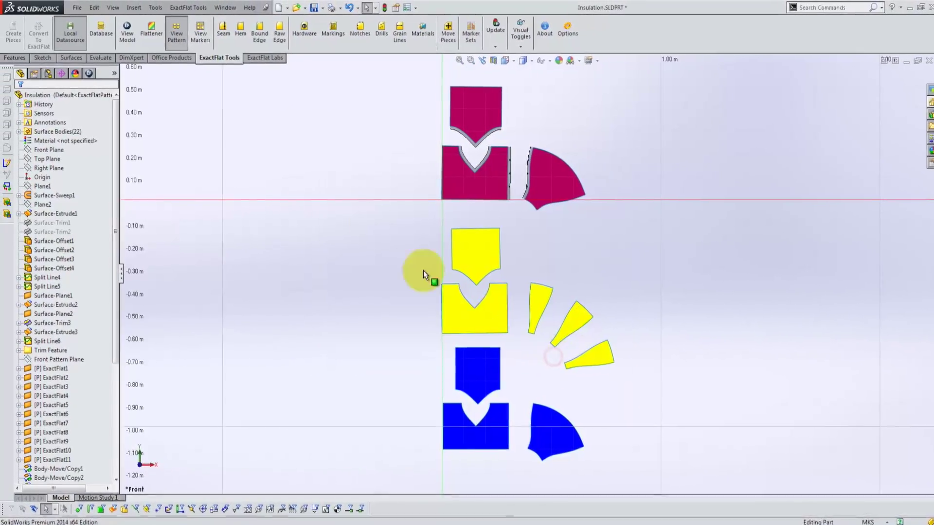
pyautogui.click(205, 45)
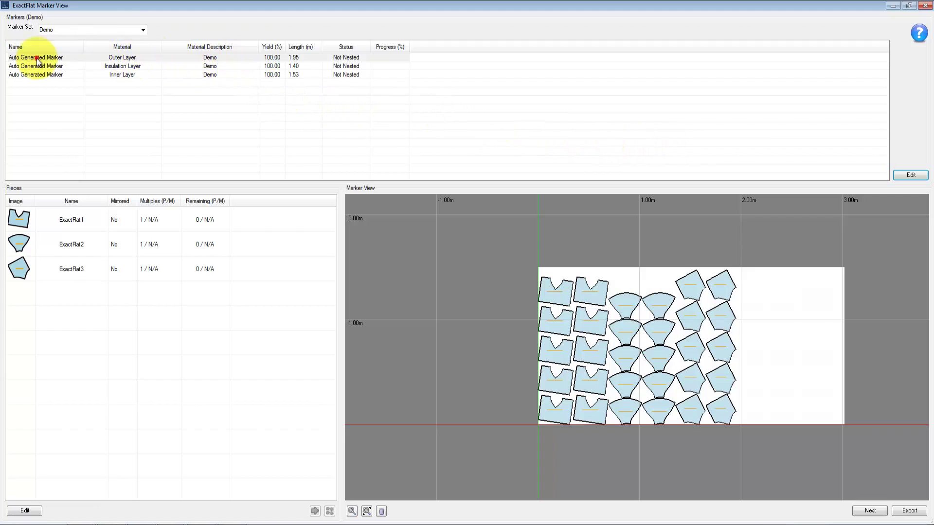
# - Preview the Insulation, Inner and Outer Layer markers' pieces
pyautogui.click(41, 67)
pyautogui.click(44, 75)
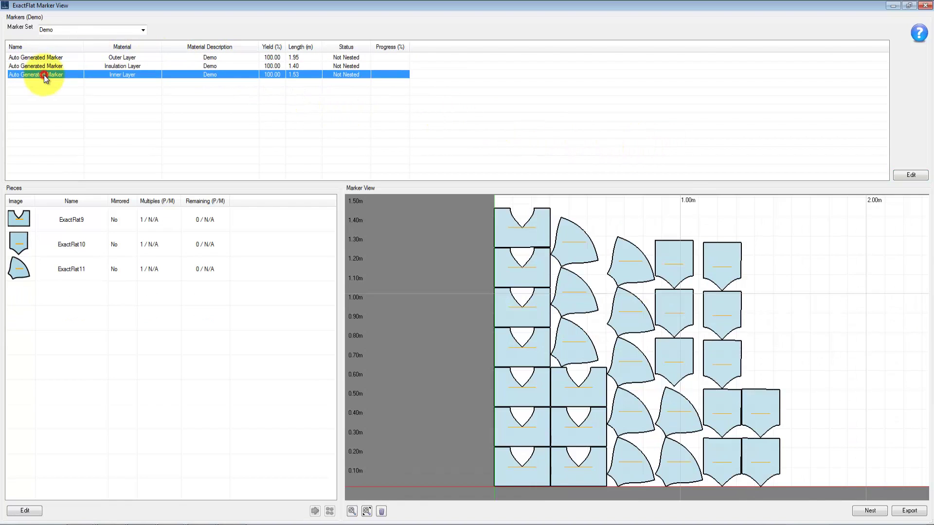
pyautogui.click(91, 57)
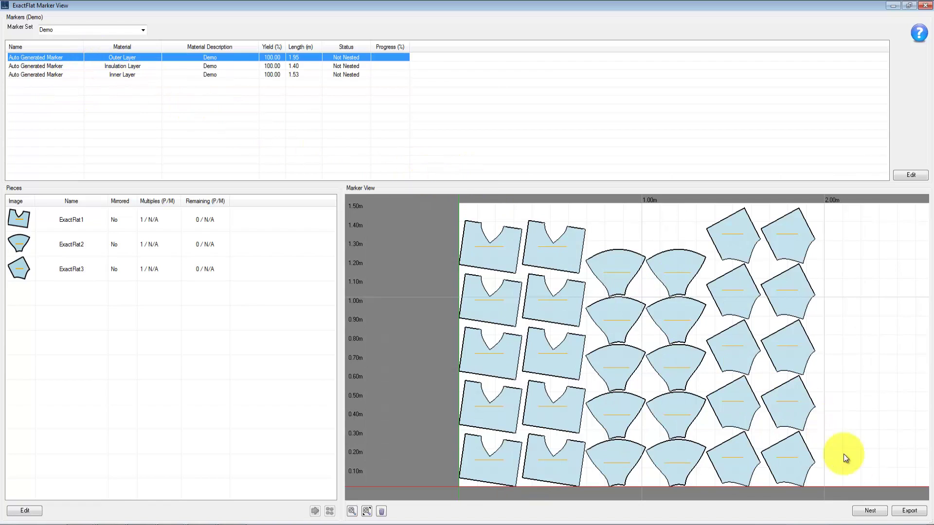
# - Start nesting the Demo markers in a maximized Nesting View
pyautogui.click(869, 509)
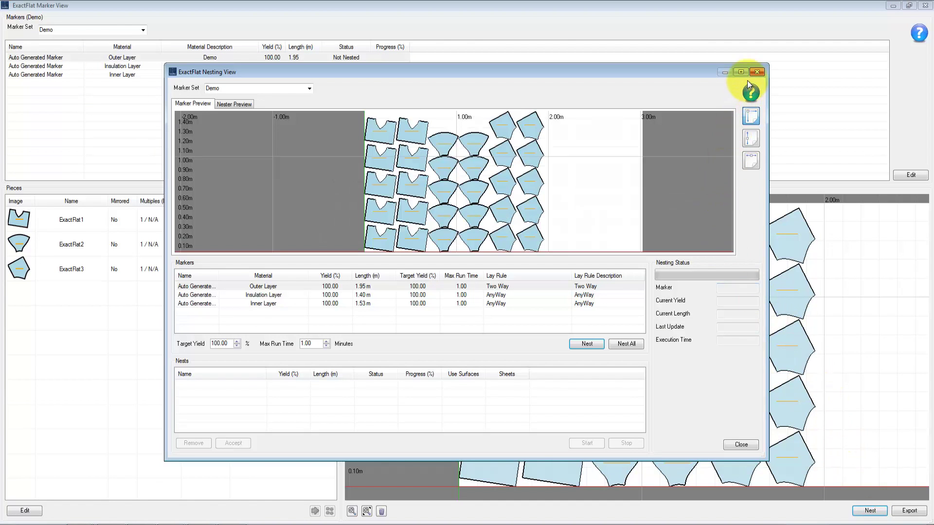
pyautogui.click(740, 72)
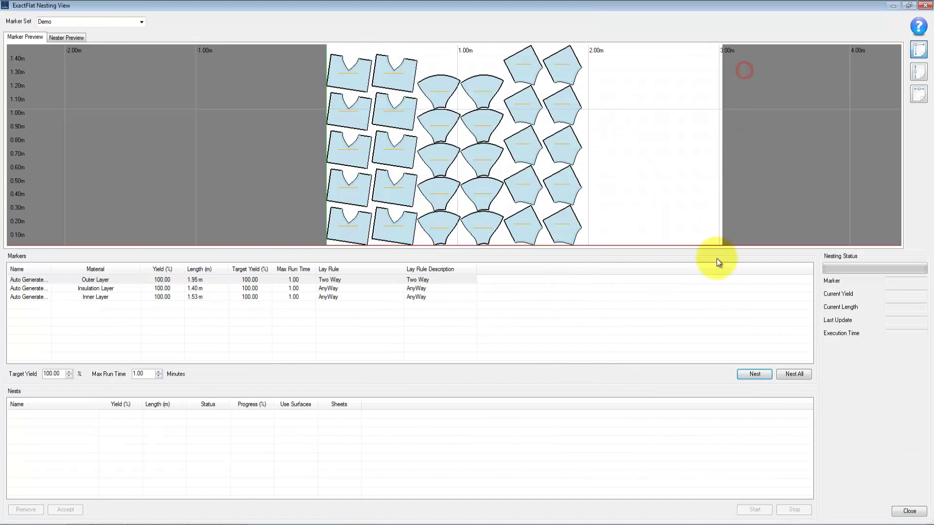
pyautogui.click(754, 375)
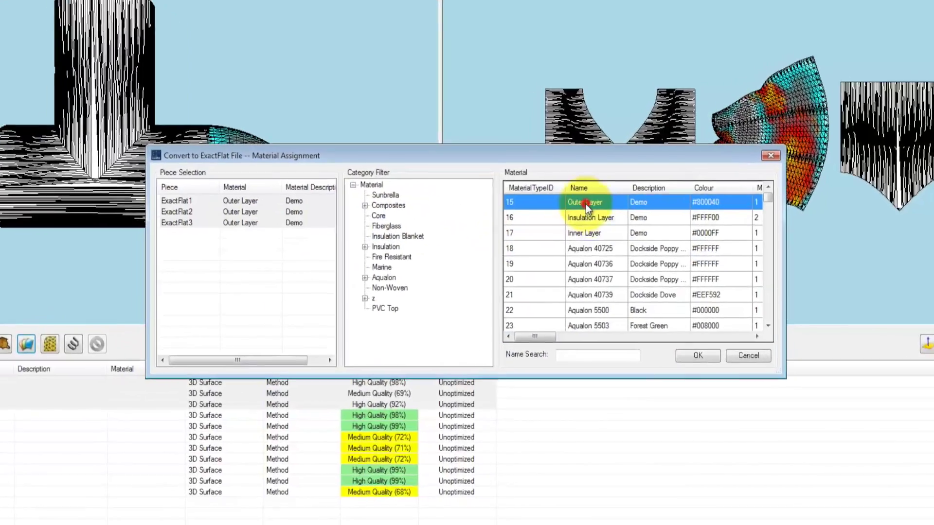
# - Assign Outer Layer to ExactFlat1–3 and Insulation Layer to ExactFlat4–8
pyautogui.click(554, 219)
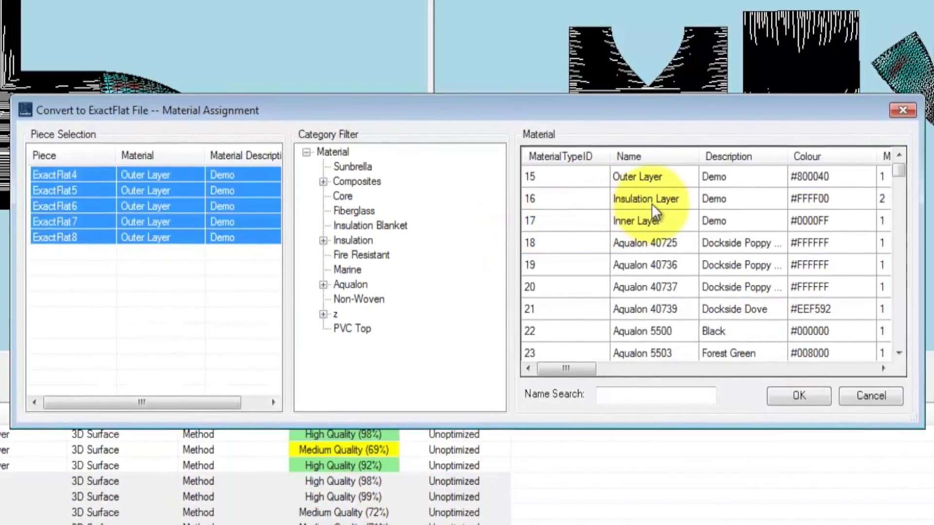
pyautogui.click(648, 203)
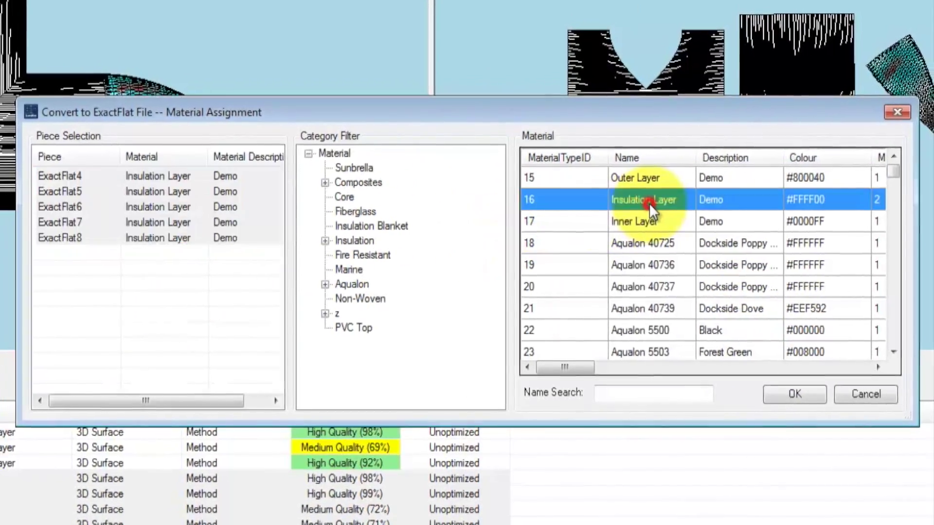
pyautogui.click(783, 391)
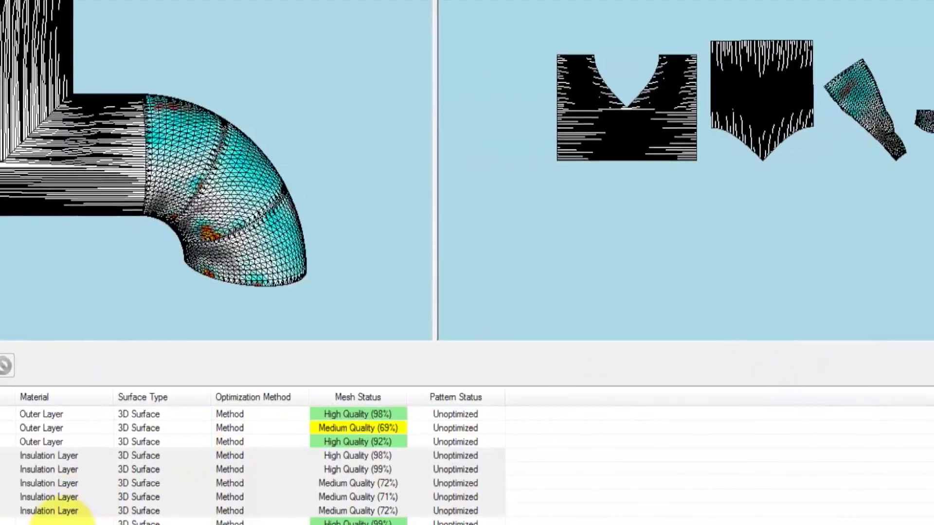
# - Assign Inner Layer to ExactFlat9–11, then select all eleven pieces to show every pattern
pyautogui.click(58, 512)
pyautogui.moveTo(77, 516); pyautogui.dragTo(66, 524)
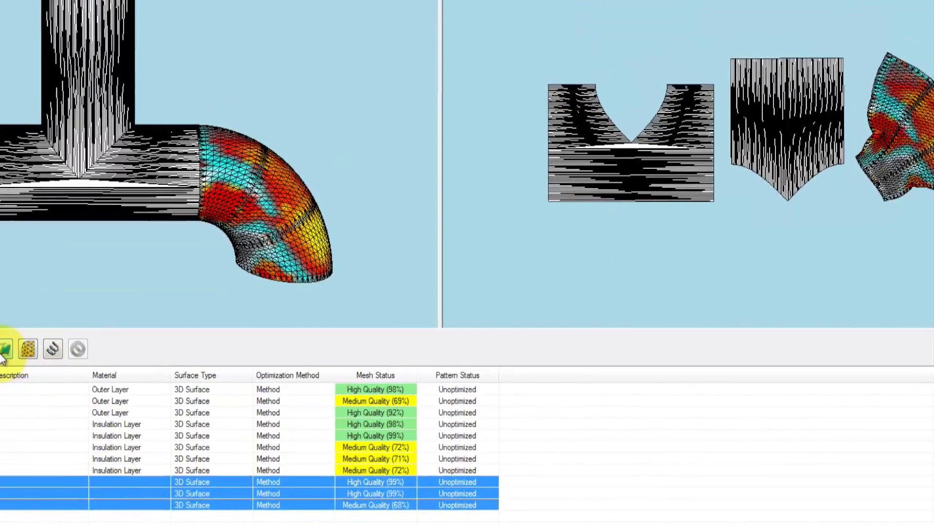
pyautogui.click(4, 351)
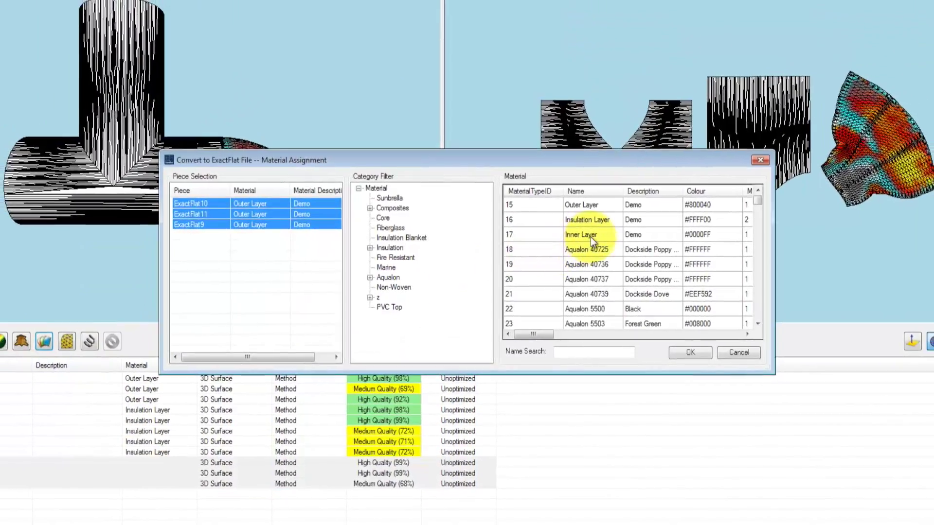
pyautogui.click(590, 237)
pyautogui.click(683, 350)
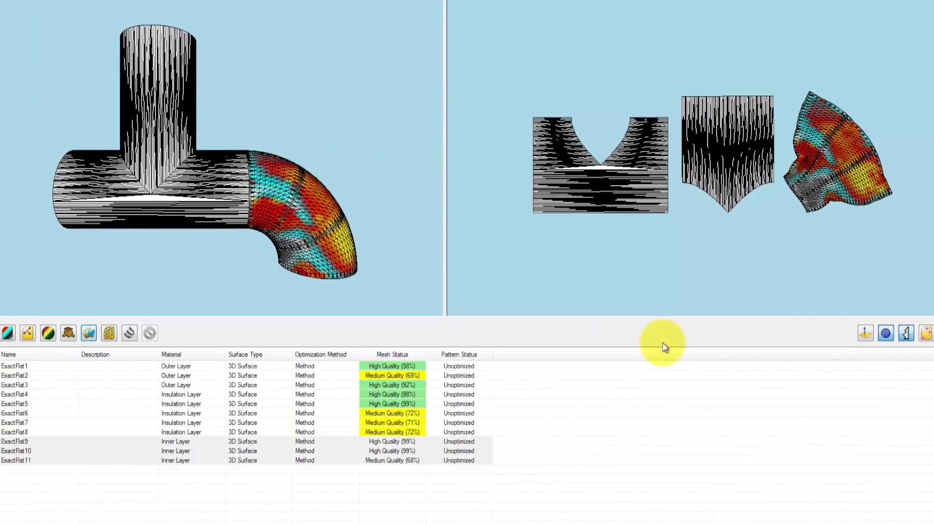
pyautogui.moveTo(414, 493); pyautogui.dragTo(359, 349)
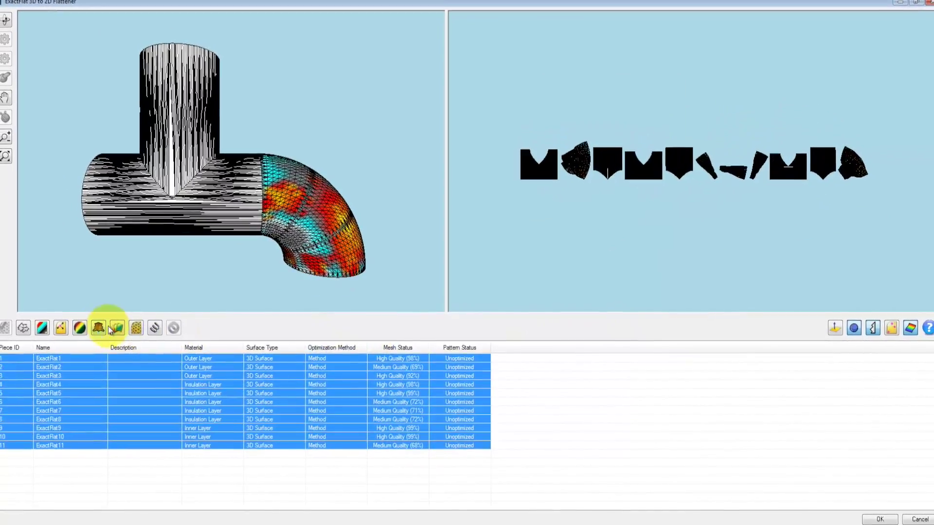